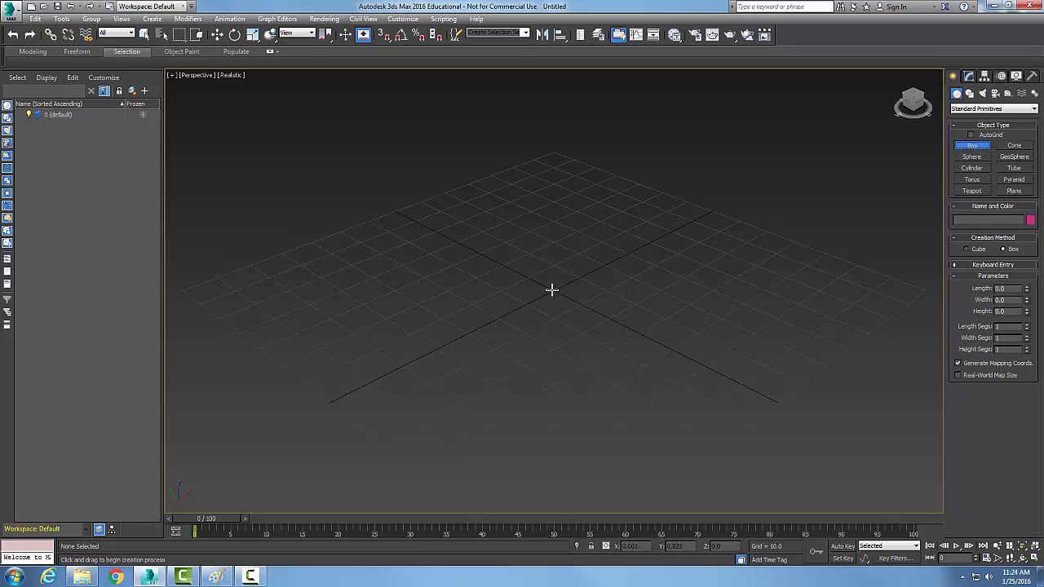
Step: Create a box at the grid centre, about 21 long, 12 wide and 38 high
{"action": "left_click_drag", "start_coordinate": [552, 293], "coordinate": [642, 302]}
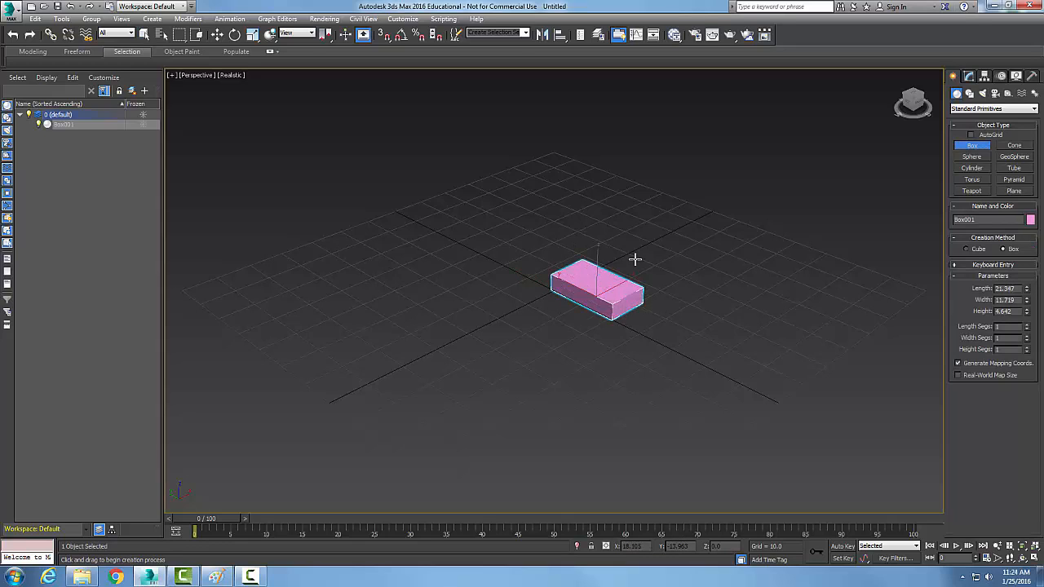
{"action": "left_click", "coordinate": [641, 161]}
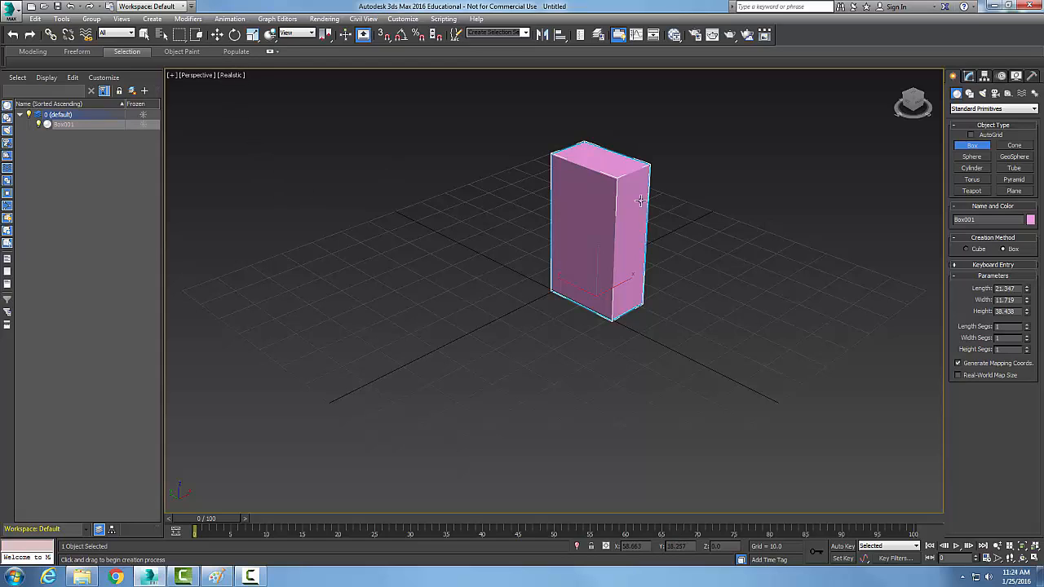
{"action": "left_click", "coordinate": [570, 202]}
Step: Apply a Bend parametric deformer to the box
{"action": "left_click", "coordinate": [187, 19]}
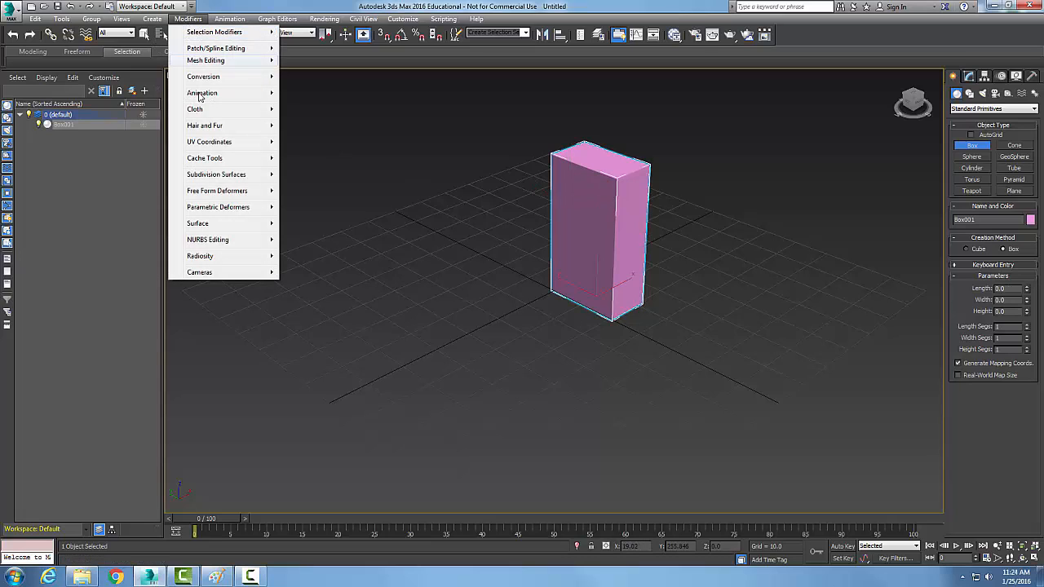
{"action": "mouse_move", "coordinate": [226, 208]}
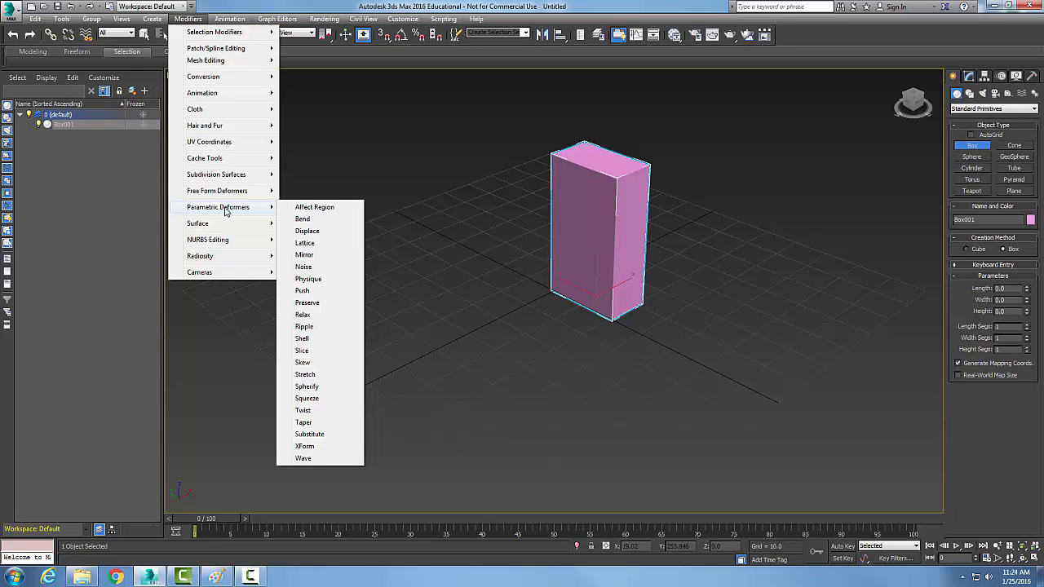
{"action": "left_click", "coordinate": [320, 223]}
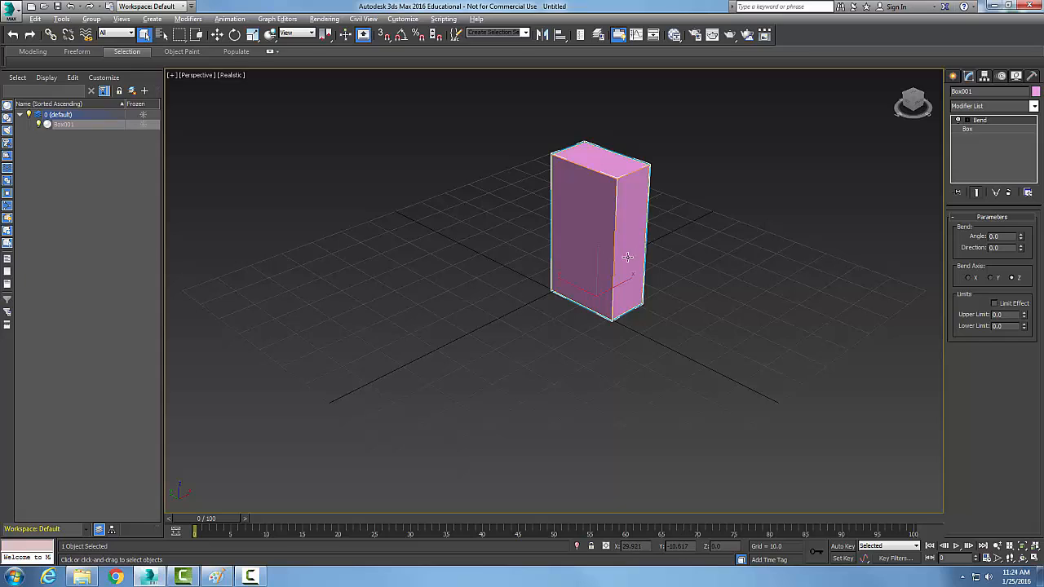
{"action": "left_click", "coordinate": [782, 274]}
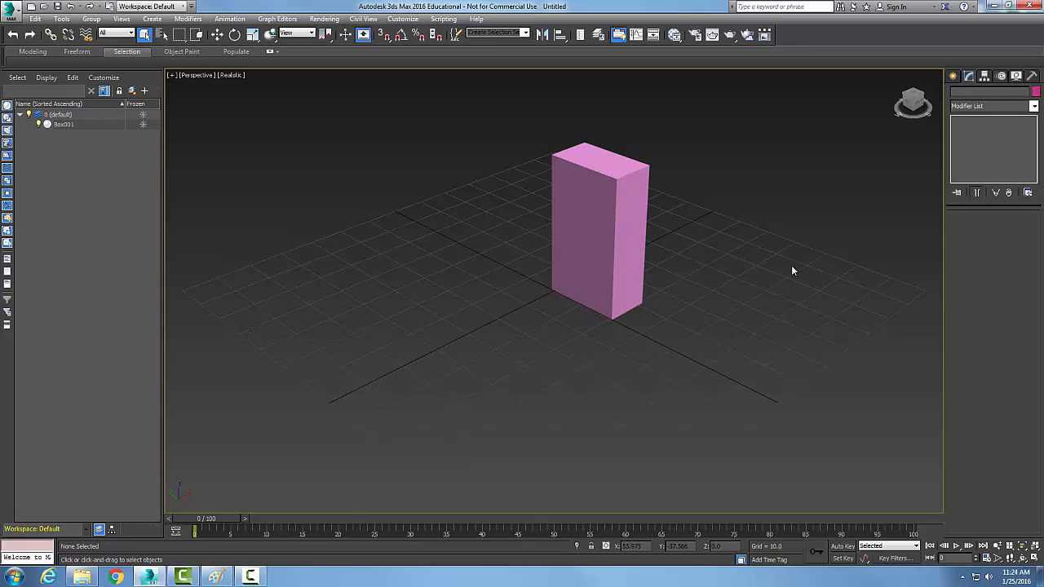
{"action": "left_click", "coordinate": [951, 76]}
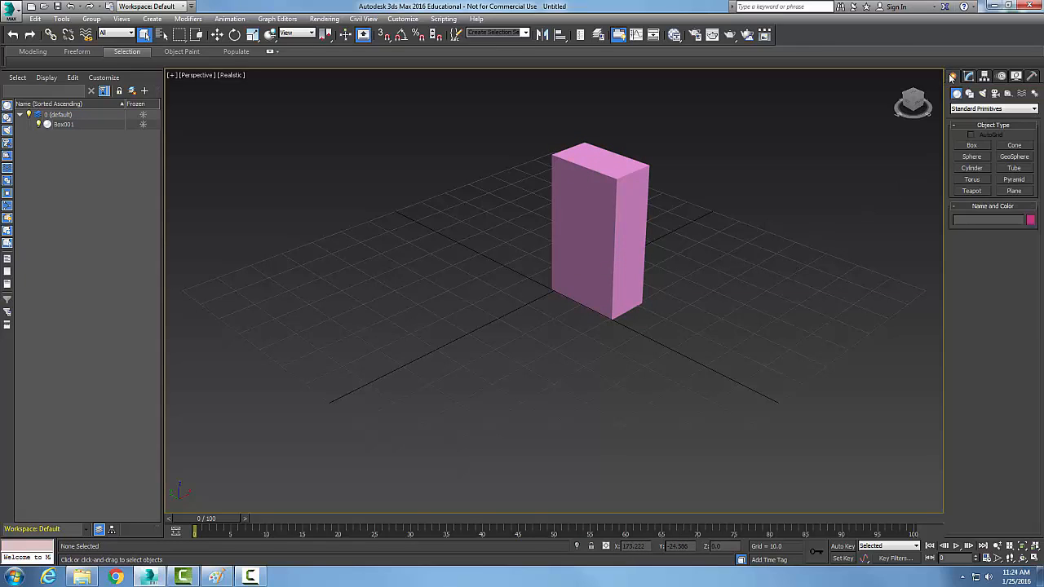
{"action": "left_click", "coordinate": [969, 77]}
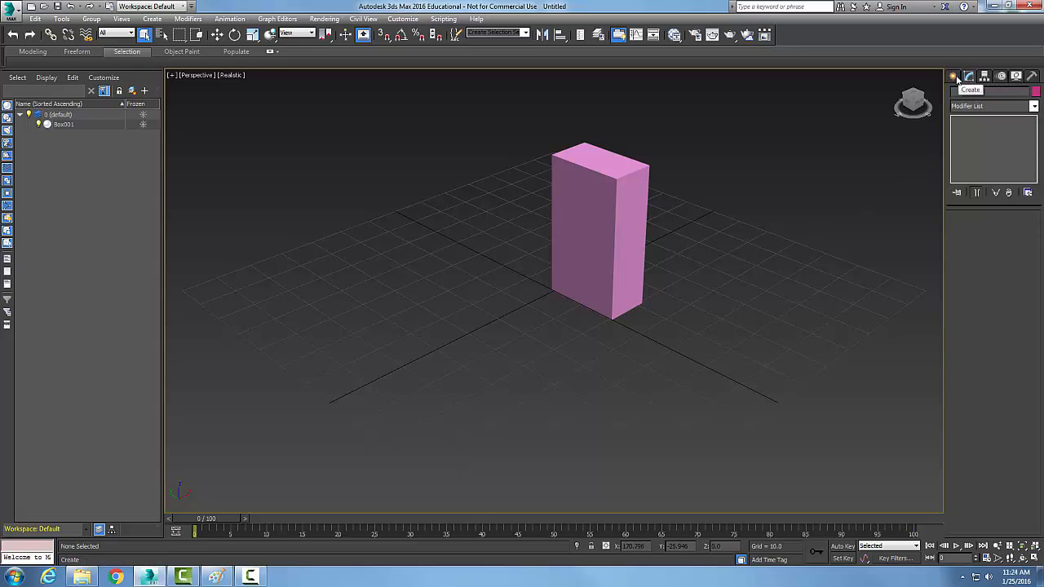
{"action": "left_click", "coordinate": [953, 76]}
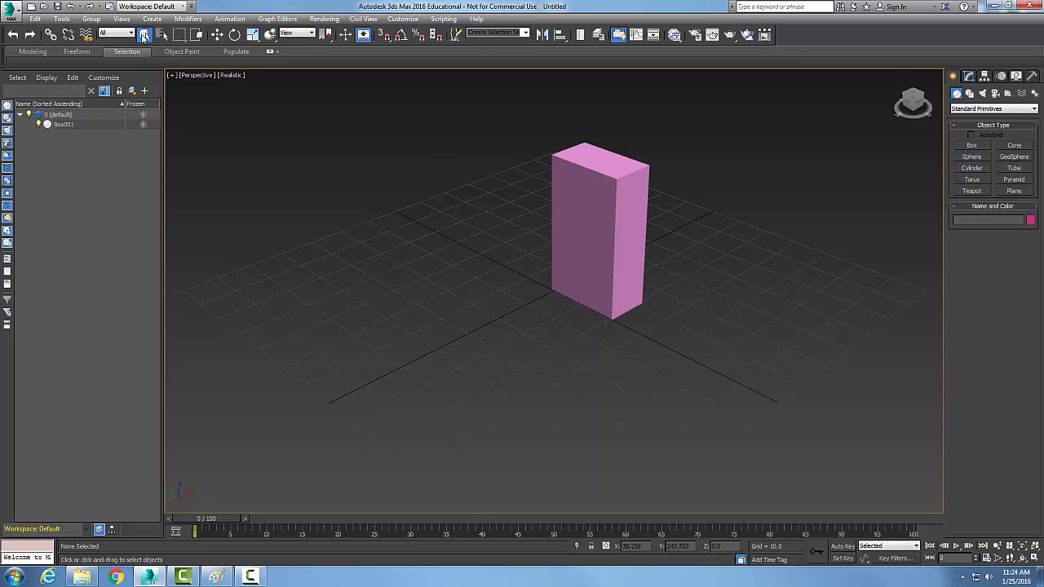
Step: Reselect the box and add a second Bend modifier to its modifier stack
{"action": "left_click", "coordinate": [574, 228]}
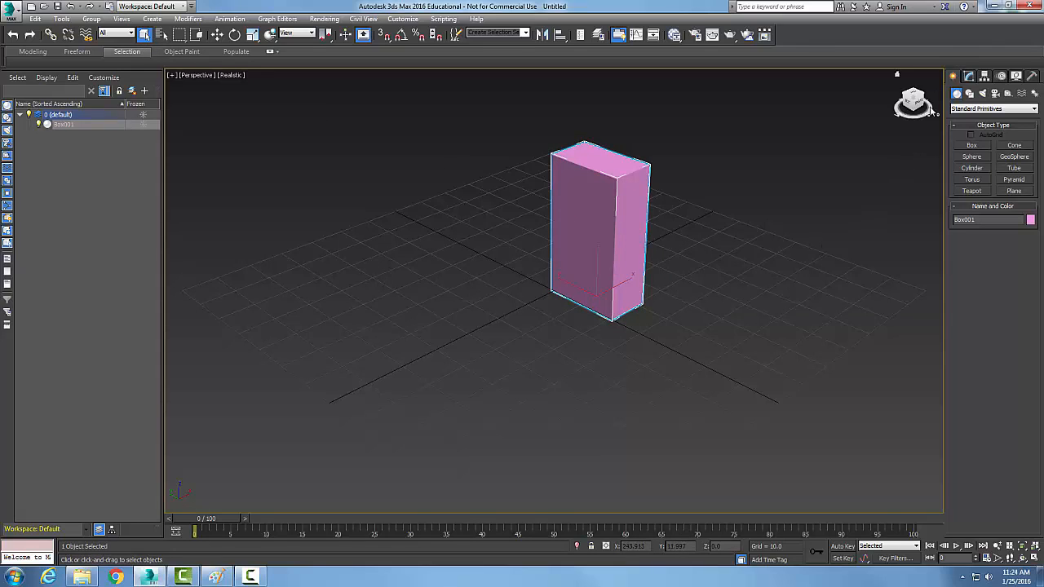
{"action": "left_click", "coordinate": [970, 77]}
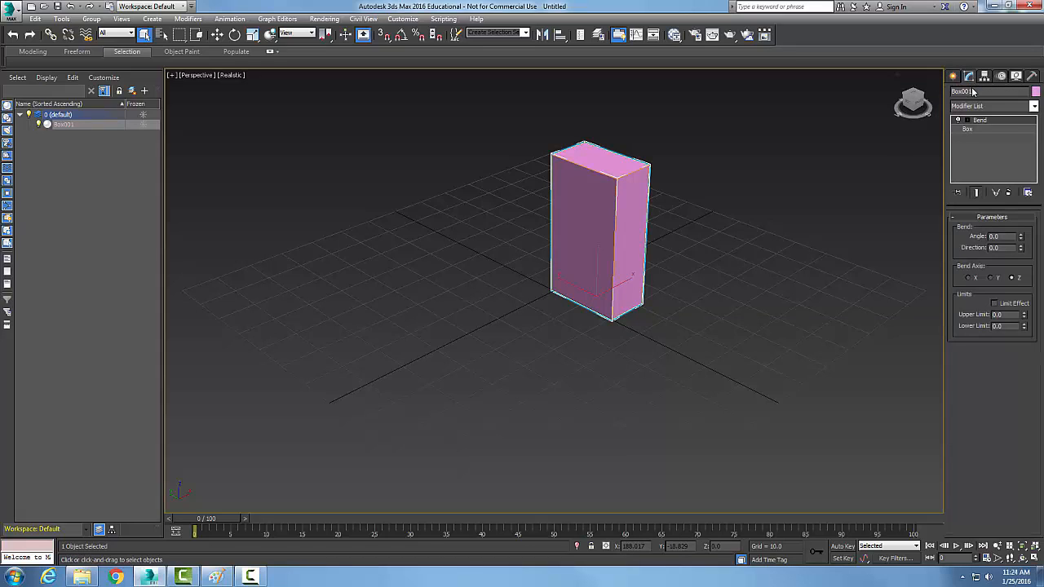
{"action": "left_click", "coordinate": [1034, 107]}
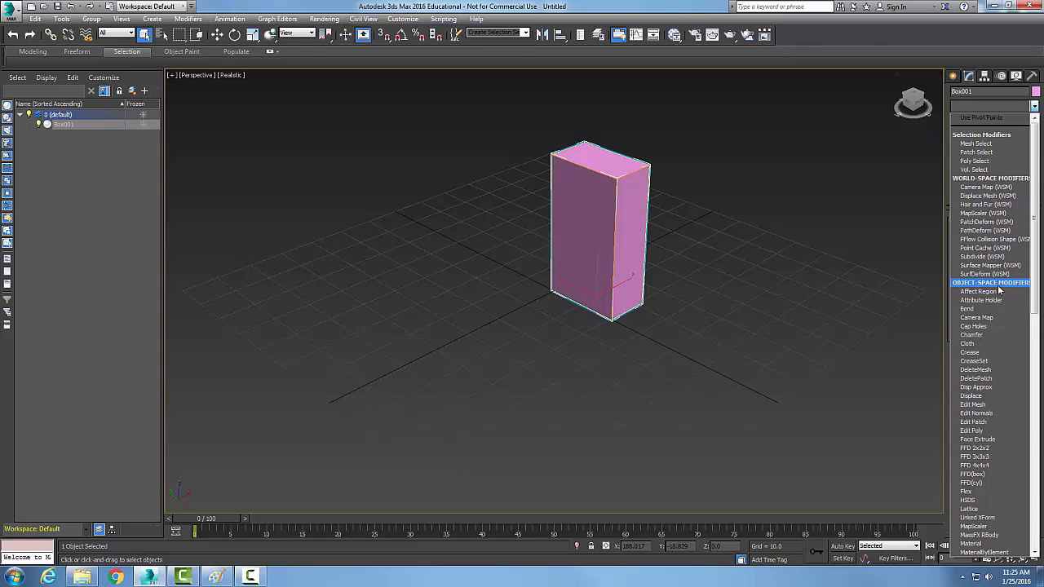
{"action": "left_click", "coordinate": [982, 310]}
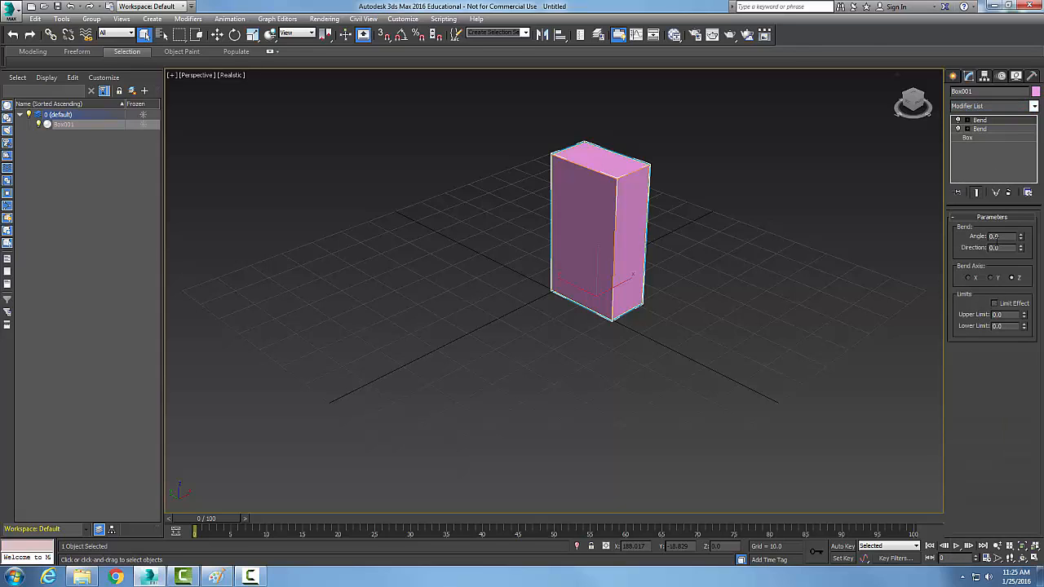
Step: Set the bend angle of the uppermost Bend modifier to 45
{"action": "left_click", "coordinate": [981, 120]}
{"action": "key", "text": "w"}
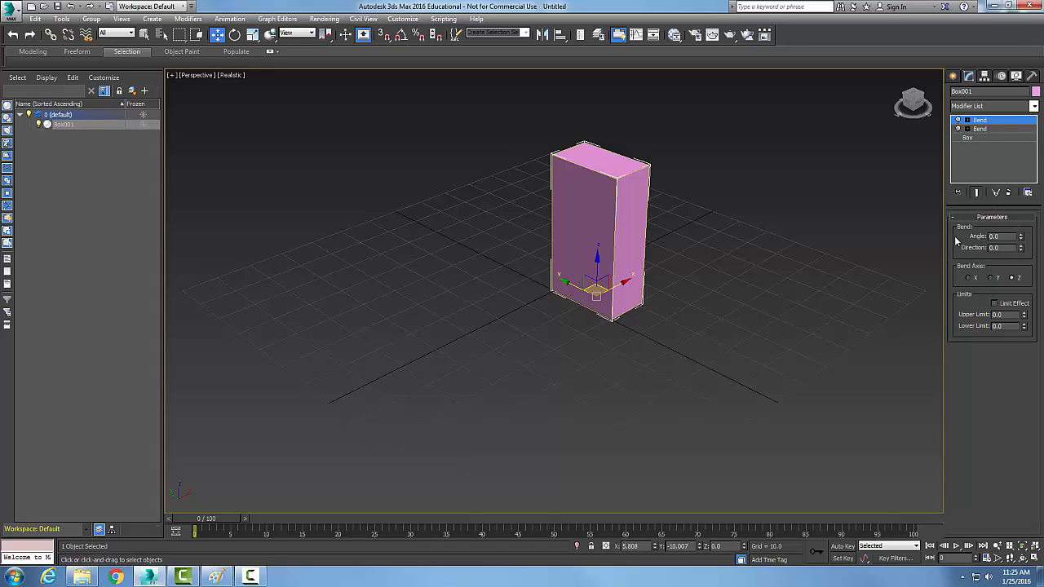
{"action": "double_click", "coordinate": [1006, 236]}
{"action": "type", "text": "45"}
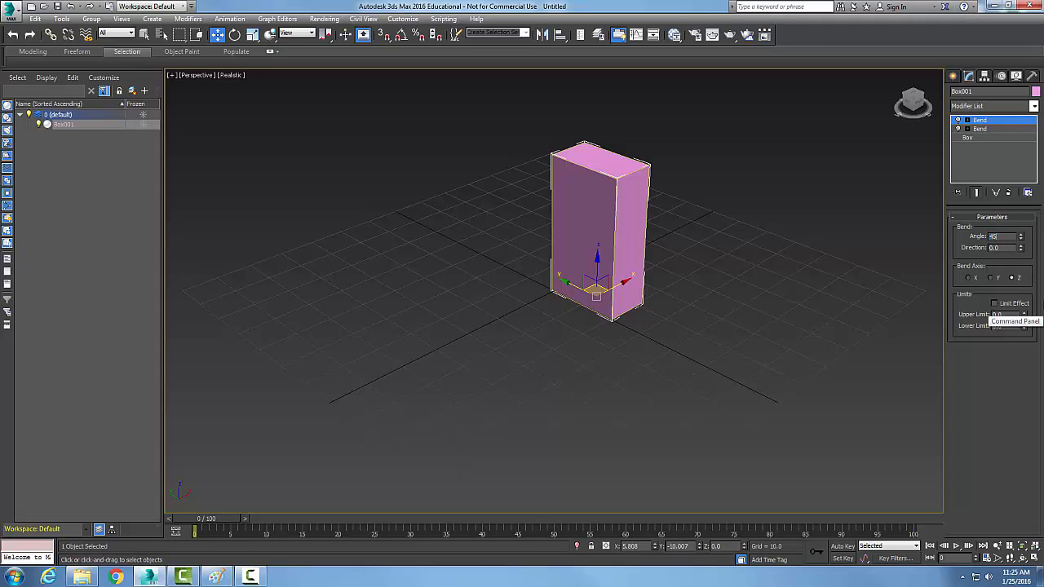
{"action": "left_click", "coordinate": [1007, 248]}
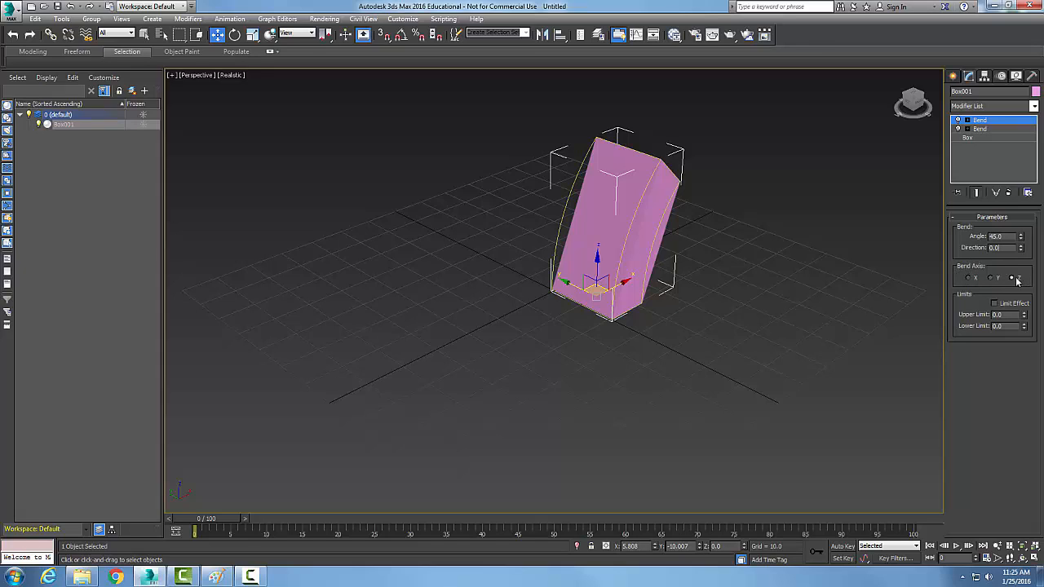
Step: Try the X and Y bend axes on the box and return the bend axis to Z
{"action": "left_click", "coordinate": [969, 278]}
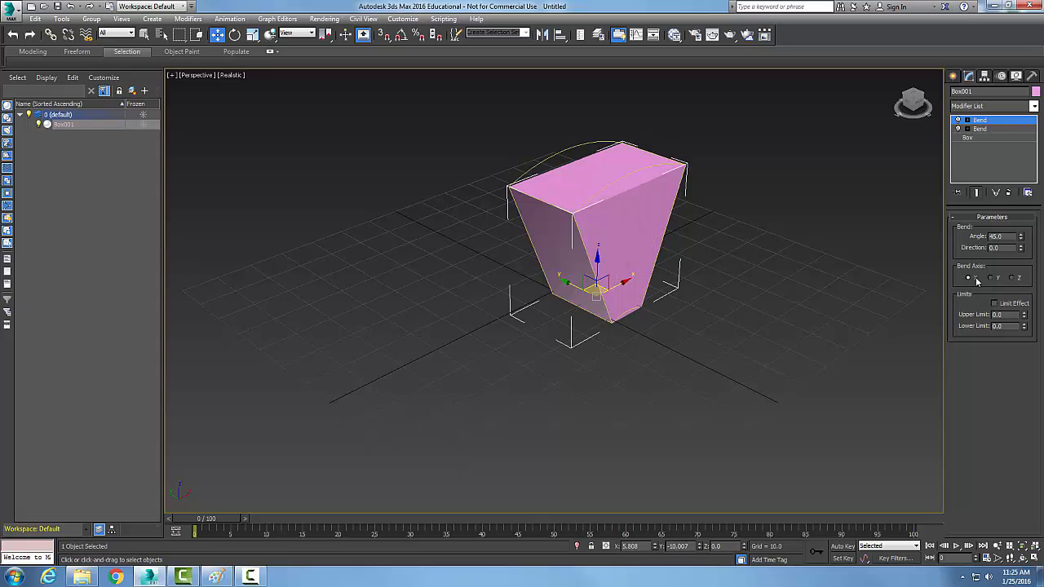
{"action": "left_click", "coordinate": [991, 279]}
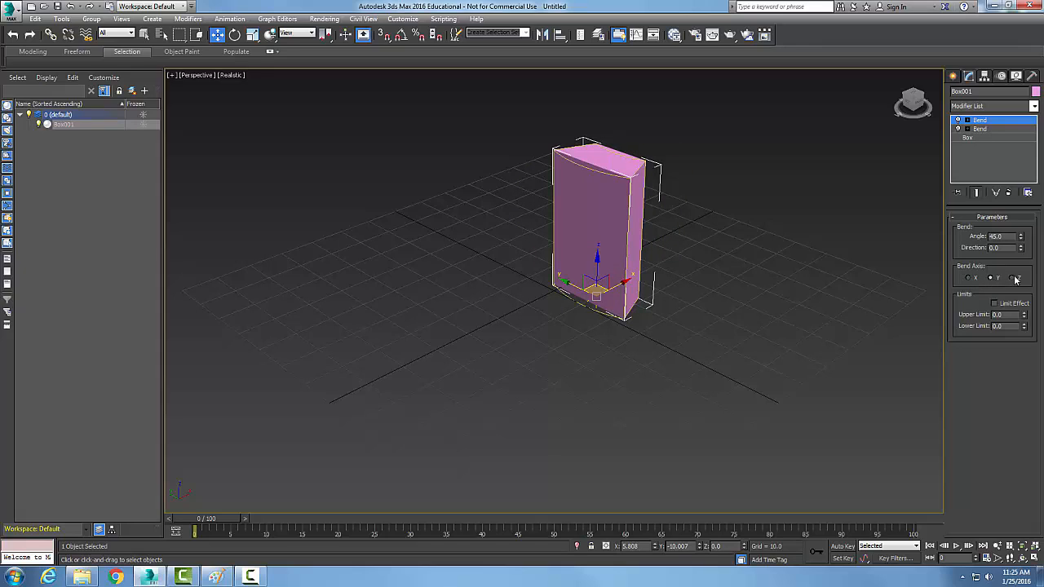
{"action": "left_click", "coordinate": [1014, 278]}
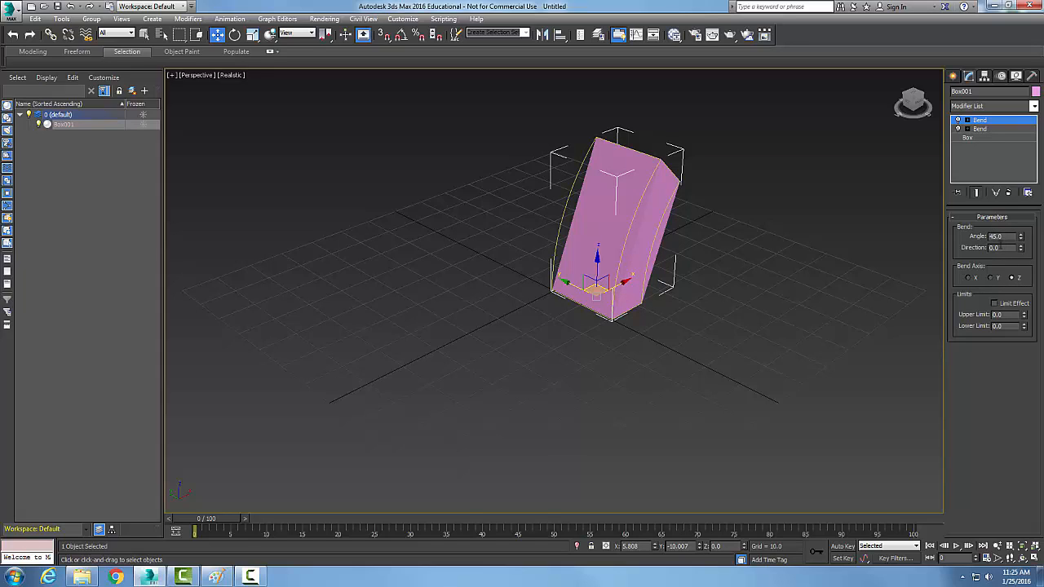
Step: Set the bend angle of the uppermost Bend modifier to 60
{"action": "double_click", "coordinate": [1009, 237]}
{"action": "type", "text": "60"}
{"action": "double_click", "coordinate": [1007, 248]}
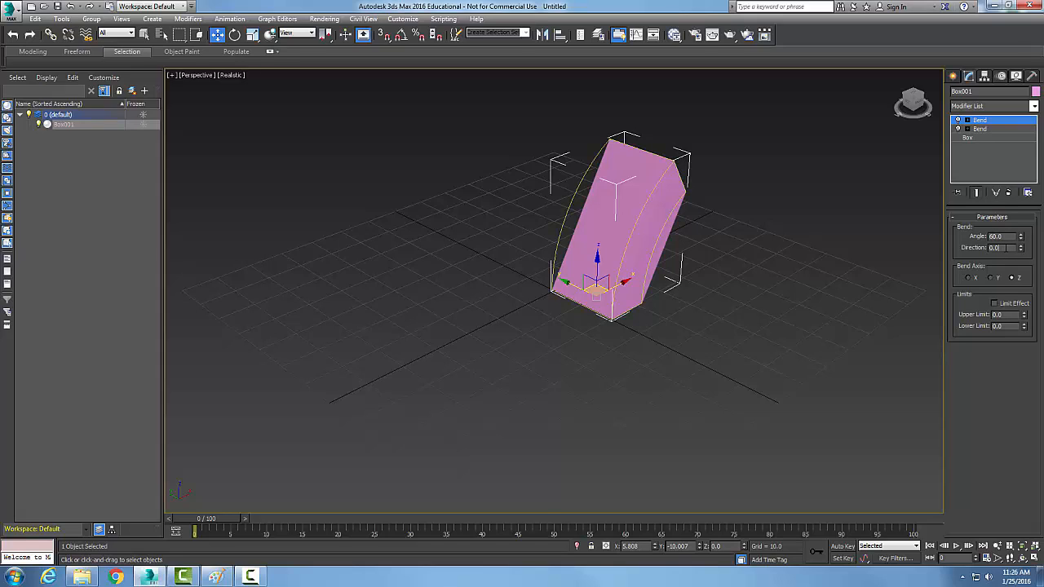
Step: Try a bend direction of 90 on the box and reset the direction to 0
{"action": "double_click", "coordinate": [1011, 247]}
{"action": "type", "text": "90"}
{"action": "double_click", "coordinate": [1012, 236]}
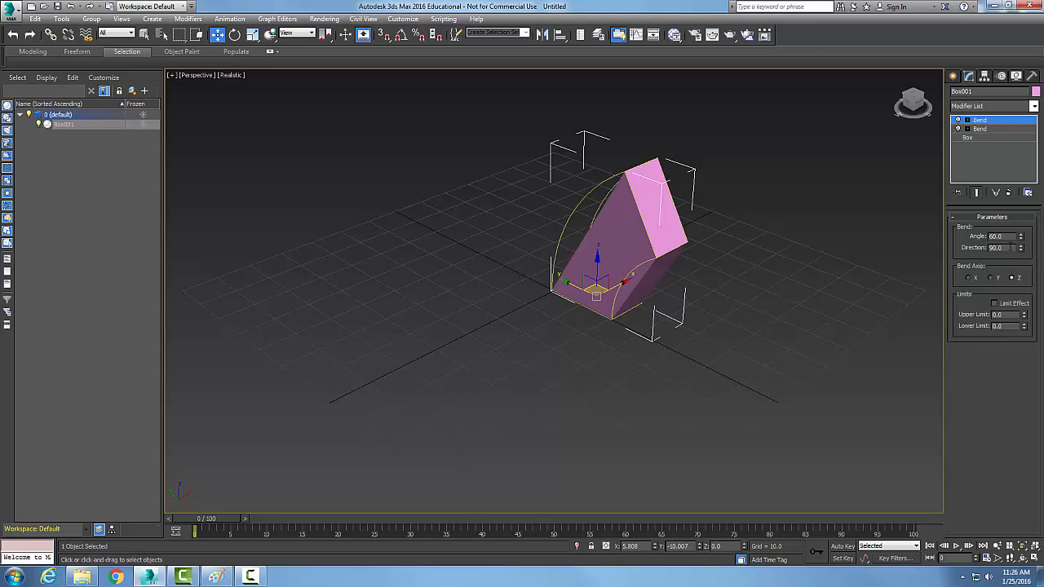
{"action": "key", "text": "Tab"}
{"action": "type", "text": "0"}
{"action": "key", "text": "Return"}
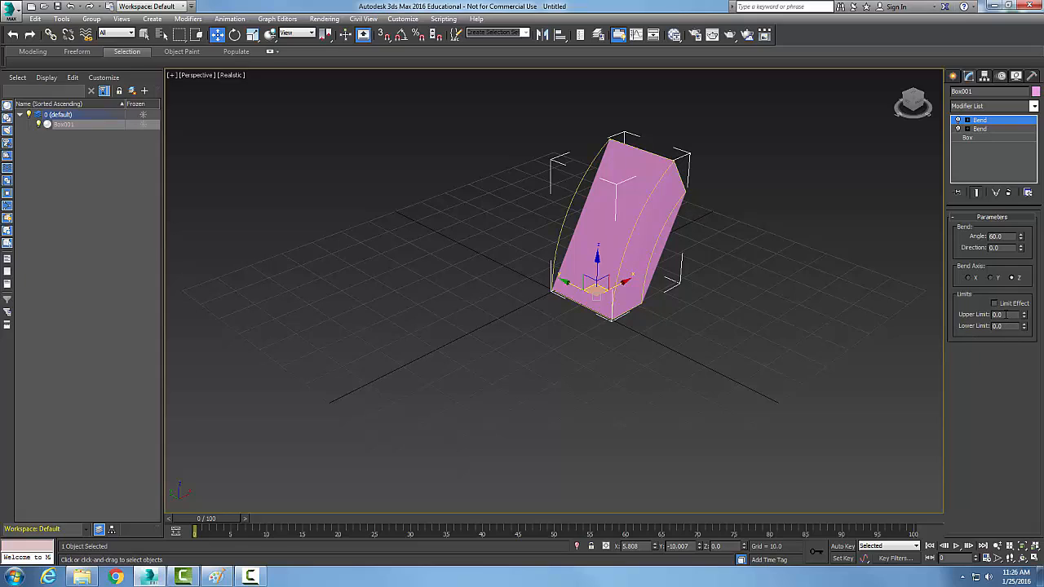
Step: Set the bend's upper limit to 10 and enable Limit Effect
{"action": "double_click", "coordinate": [1006, 315]}
{"action": "type", "text": "10"}
{"action": "left_click", "coordinate": [995, 304]}
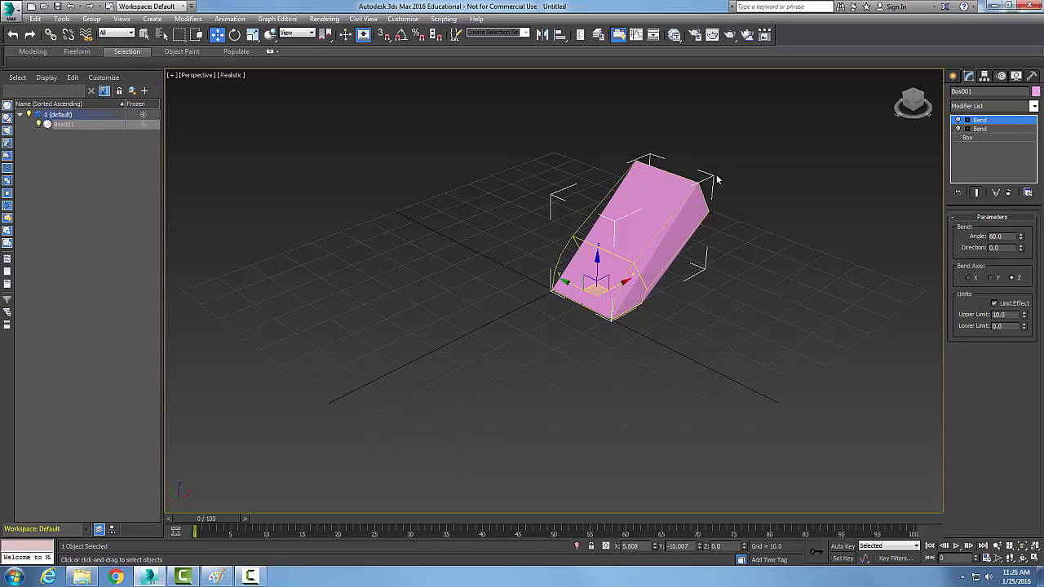
Step: Raise the upper limit of the bend to 25 with Limit Effect enabled
{"action": "double_click", "coordinate": [1000, 315]}
{"action": "type", "text": "25"}
{"action": "left_click", "coordinate": [1010, 326]}
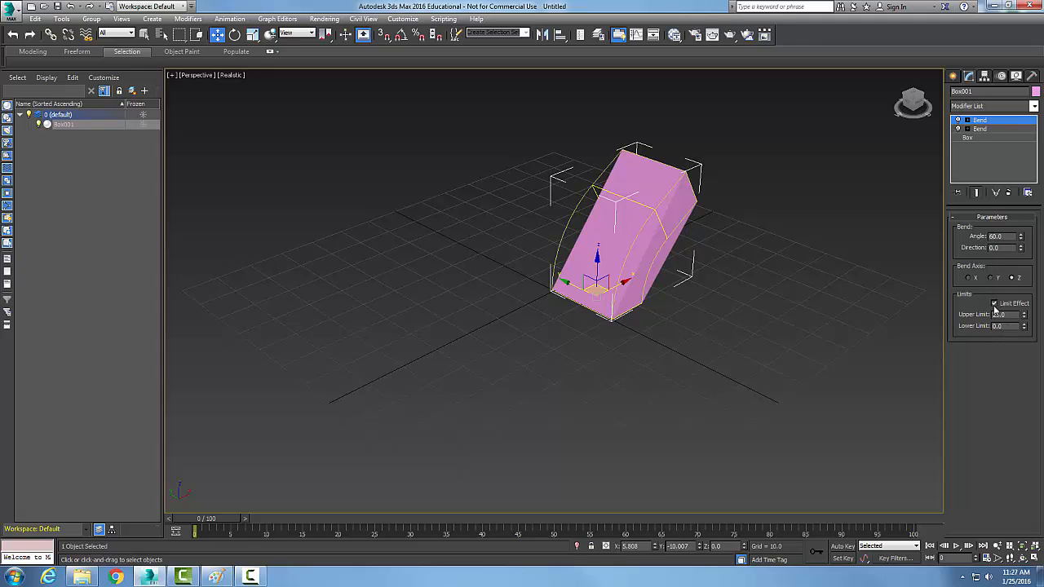
Step: Set the bend's upper limit to 20 and compare the box with and without Limit Effect, leaving Limit Effect off
{"action": "left_click", "coordinate": [993, 304]}
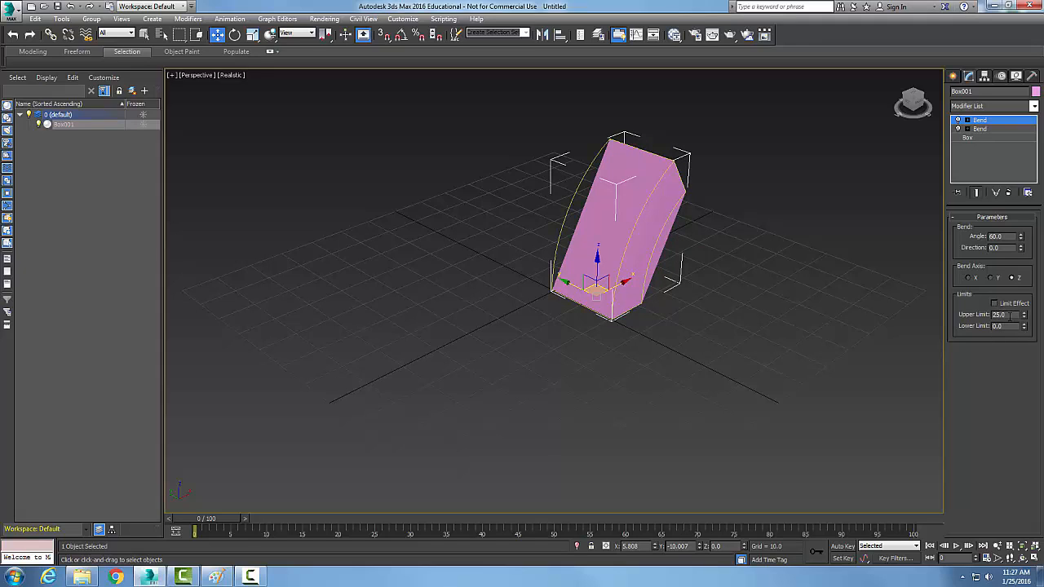
{"action": "key", "text": "Return"}
{"action": "type", "text": "0"}
{"action": "key", "text": "Return"}
{"action": "type", "text": "20"}
{"action": "left_click", "coordinate": [994, 303]}
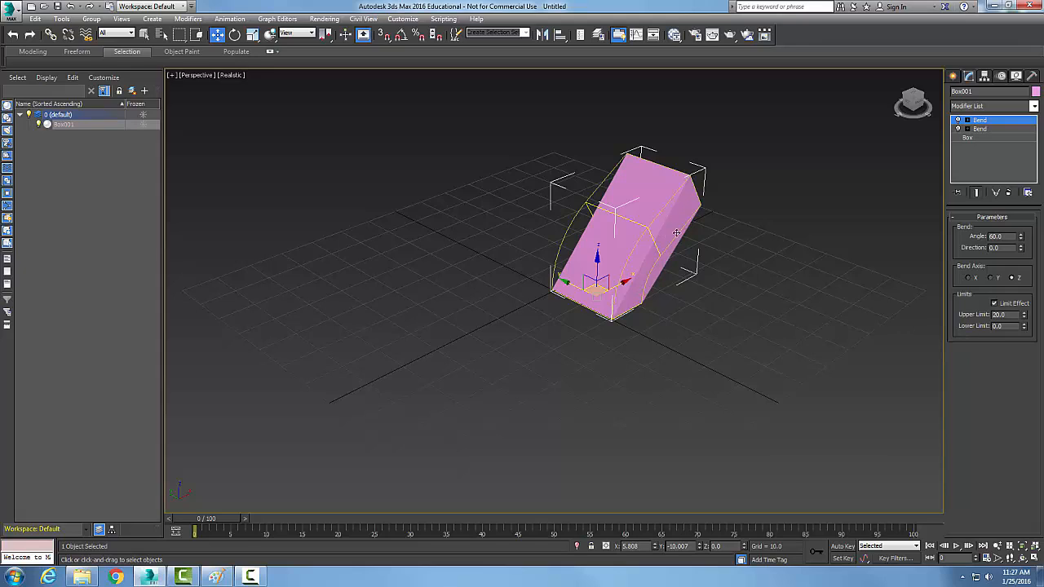
{"action": "left_click", "coordinate": [994, 304]}
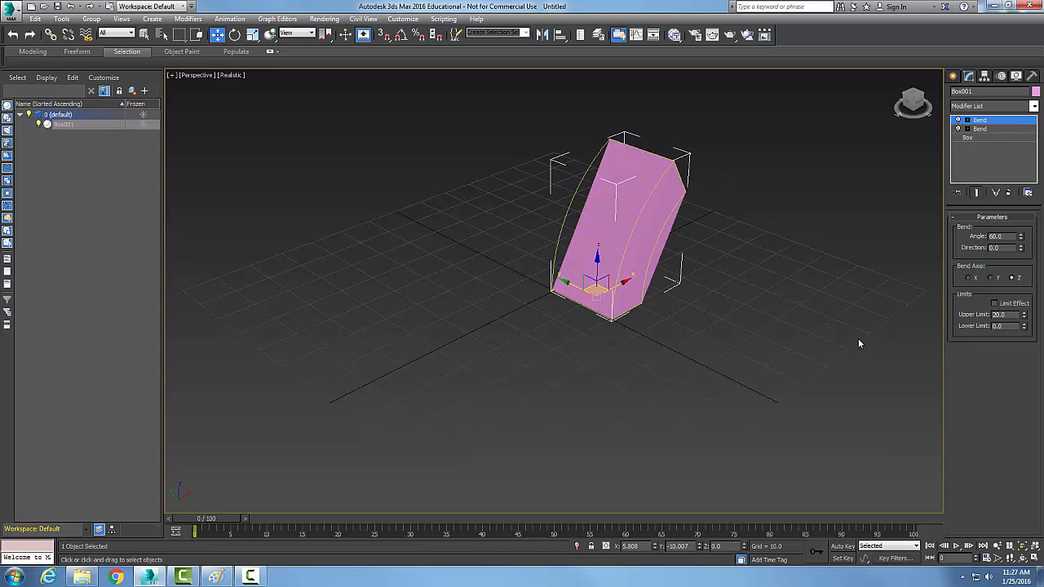